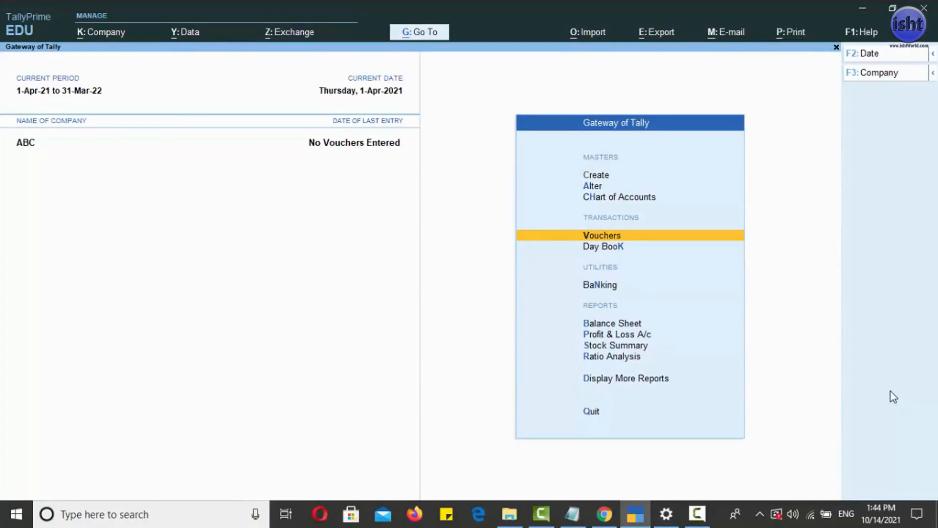
- Start a new Contra voucher and set its voucher date to 1-Apr-21
click(609, 237)
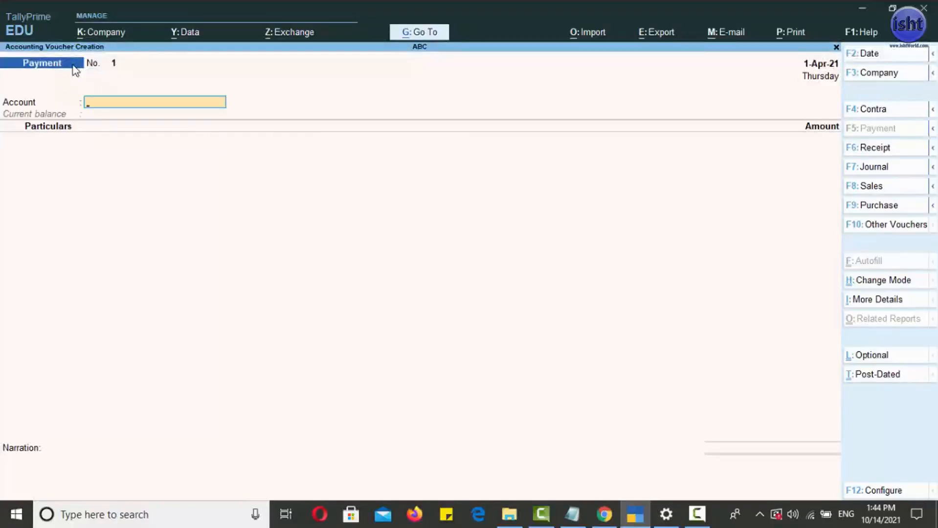
click(894, 110)
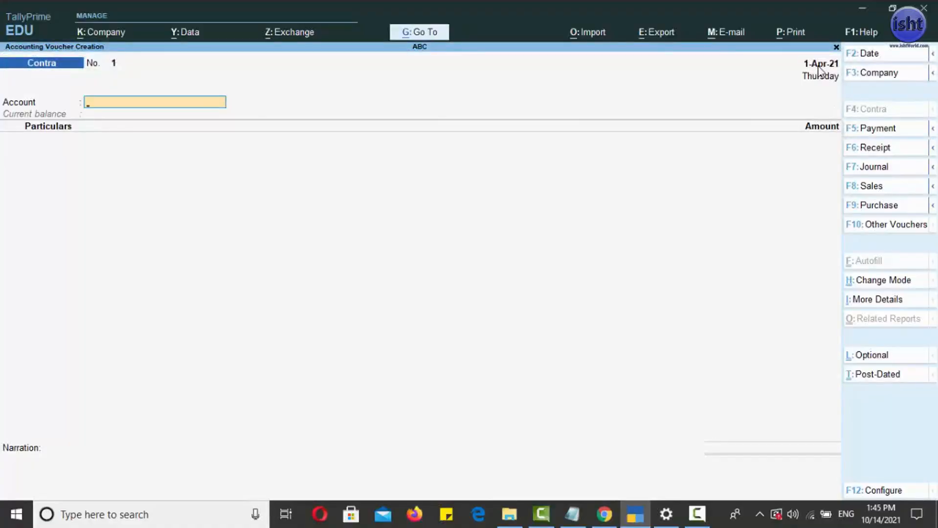
click(872, 54)
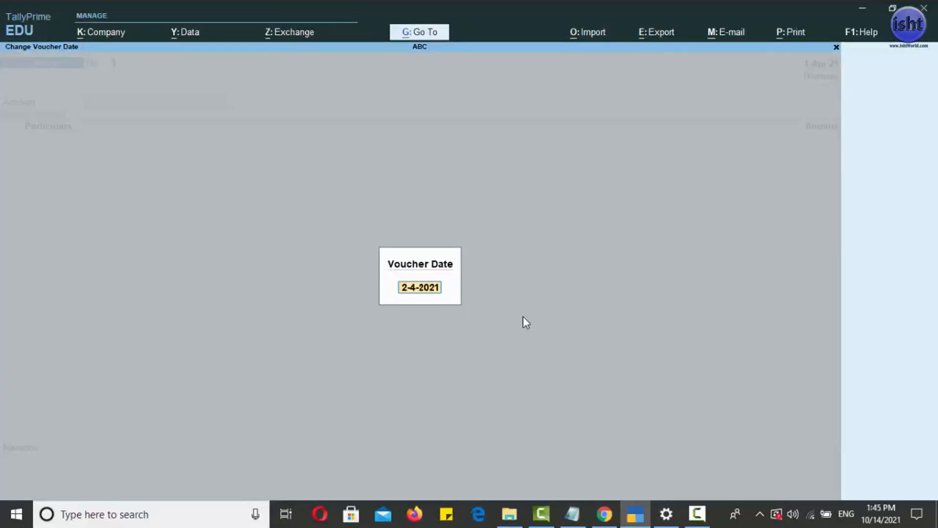
text(1)
key(Return)
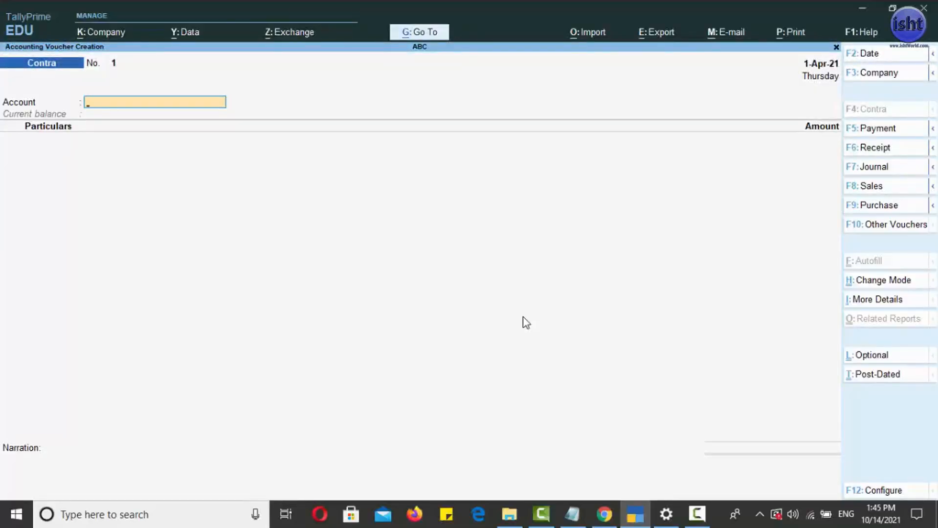
- Choose Cash as the account of the contra voucher
text(C)
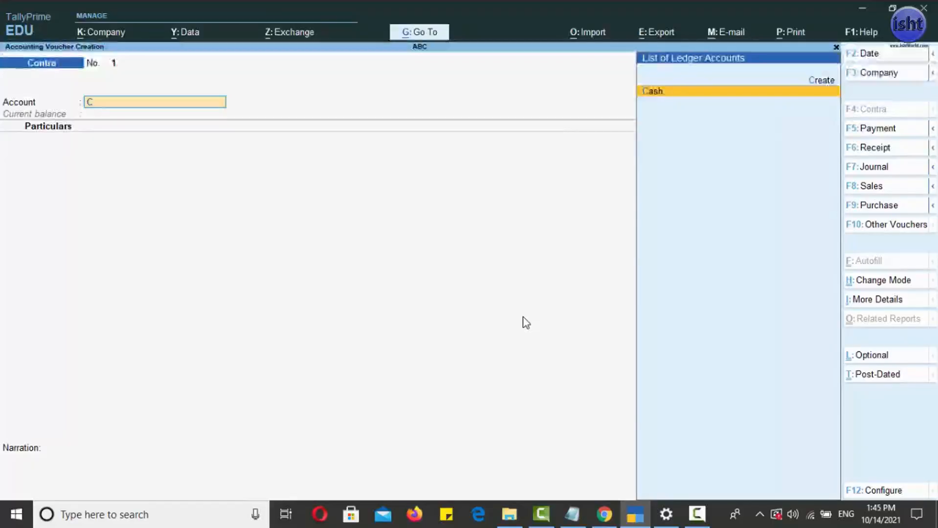
key(BackSpace)
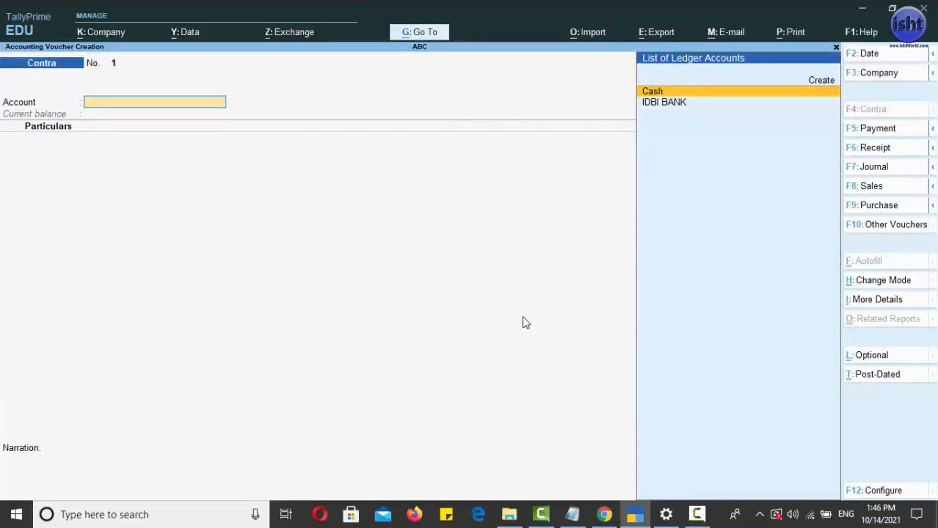
key(Return)
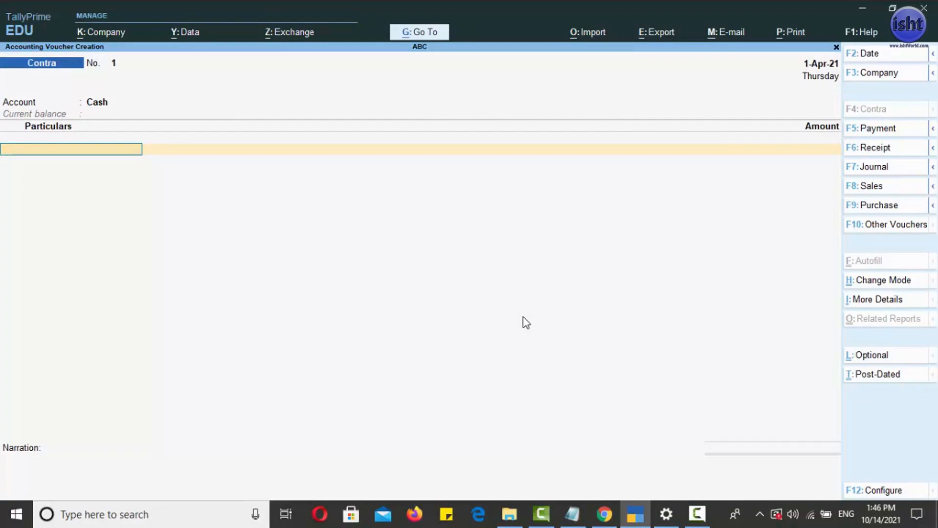
- Add IDBI BANK under the voucher's particulars with an amount of 25000
text(I)
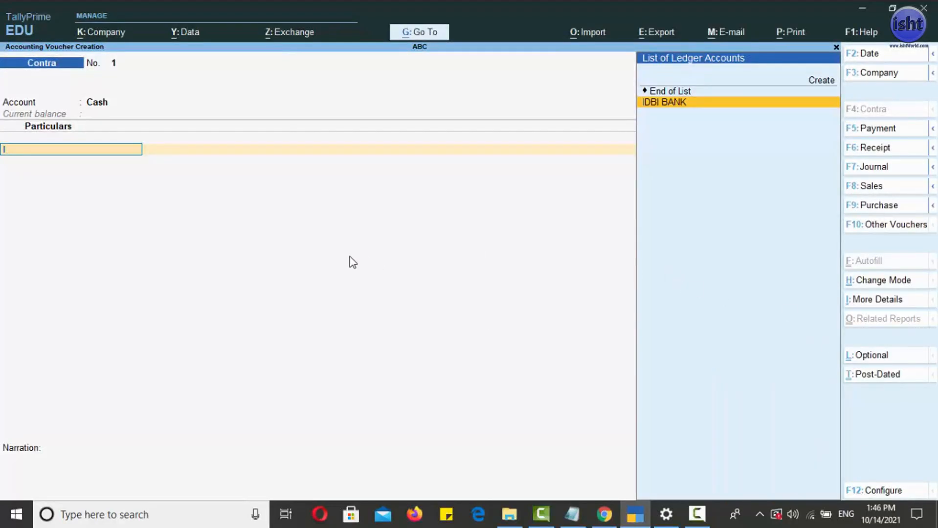
key(BackSpace)
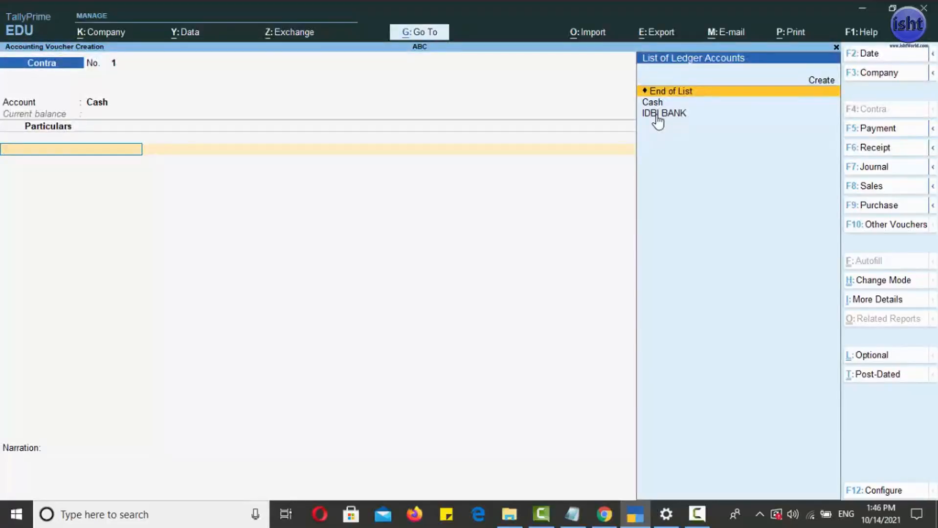
text(IDBI)
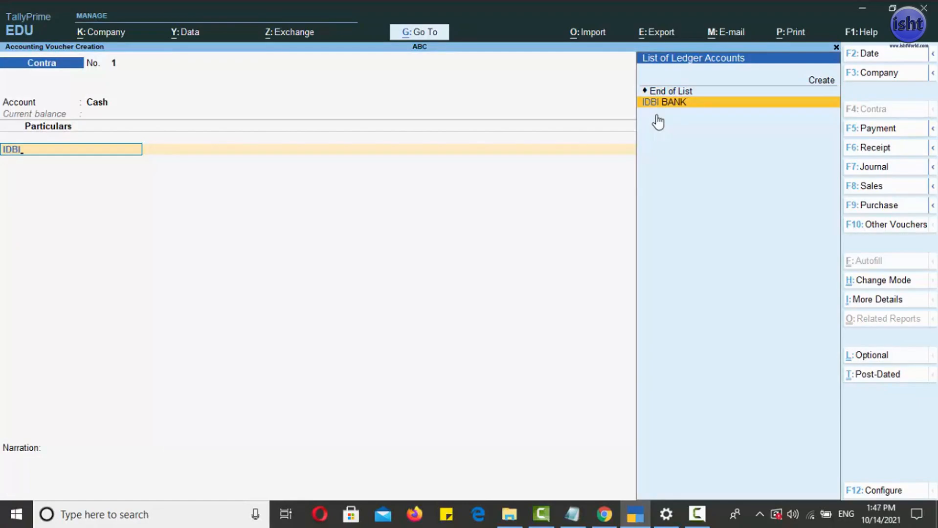
key(Return)
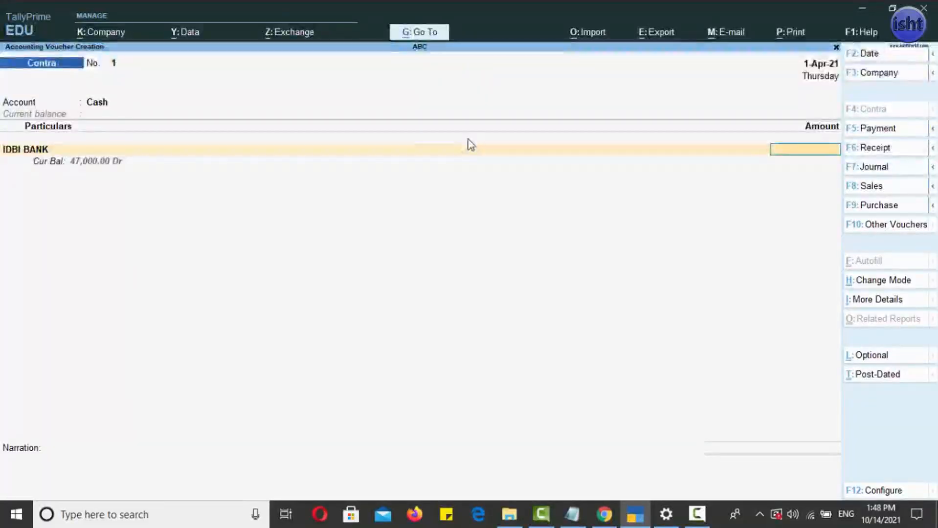
text(25000)
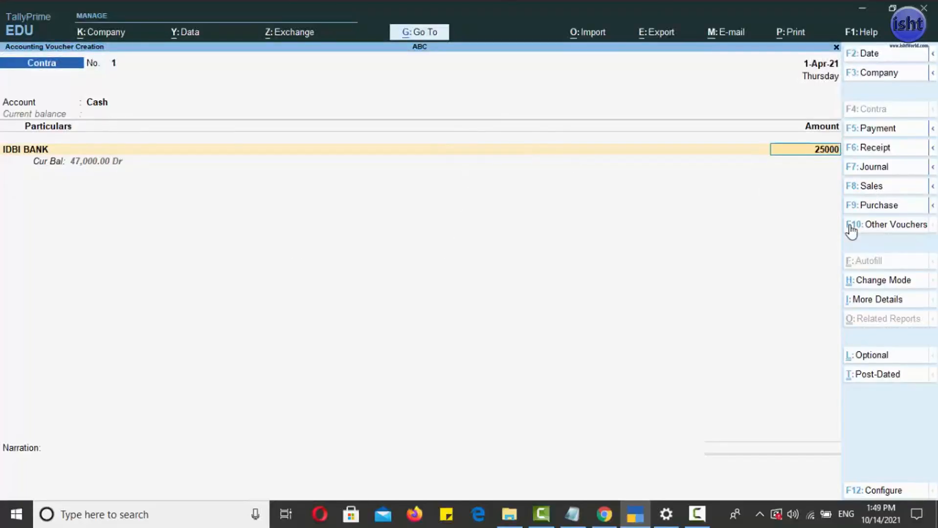
key(Return)
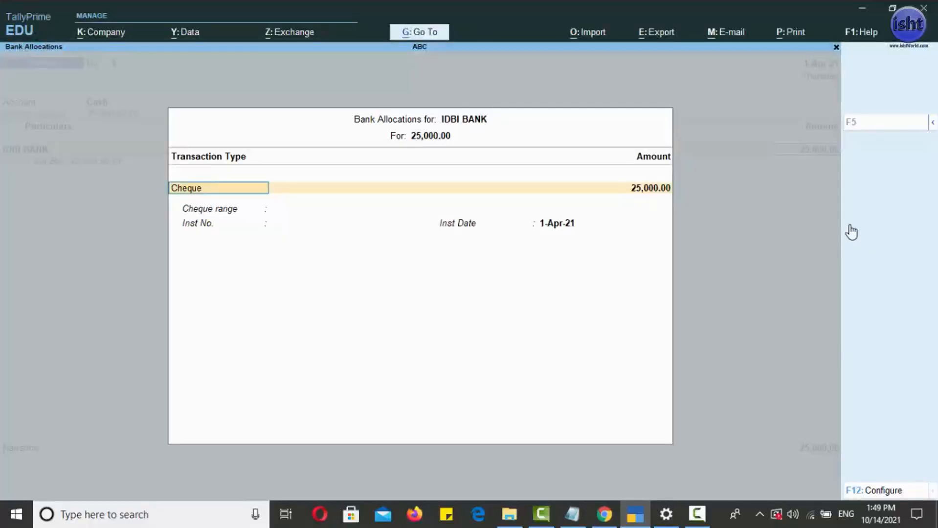
- Accept the IDBI BANK allocation as Cheque for 25,000.00, cheque range Not Applicable, blank instrument number and instrument date 1-Apr-21
key(Return)
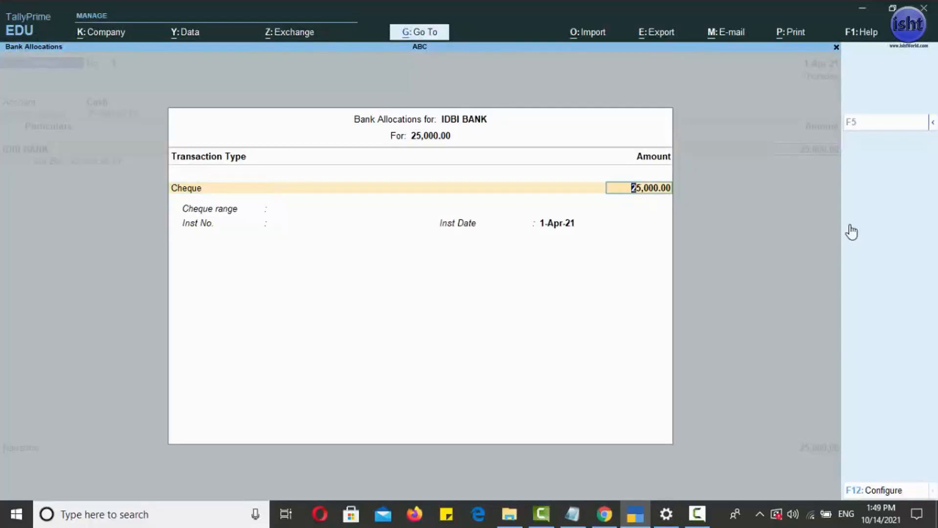
key(Return)
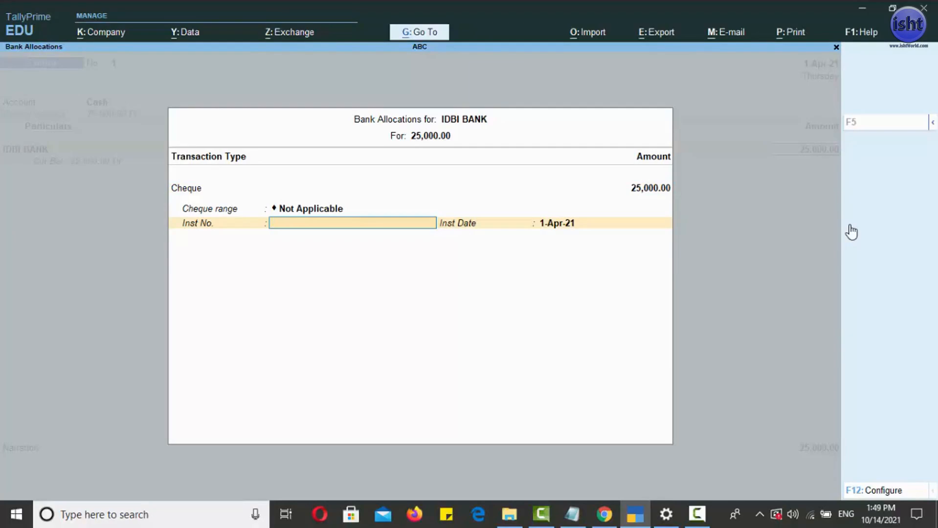
key(Return)
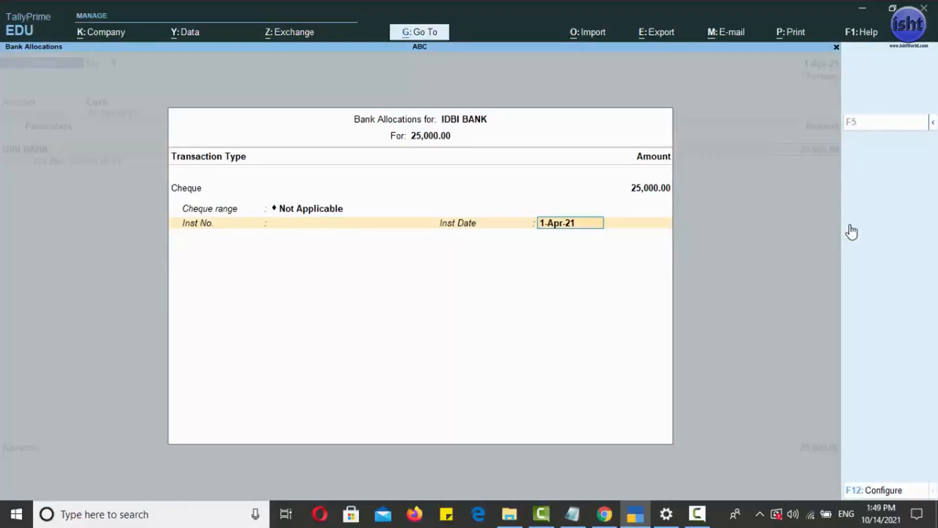
key(Return)
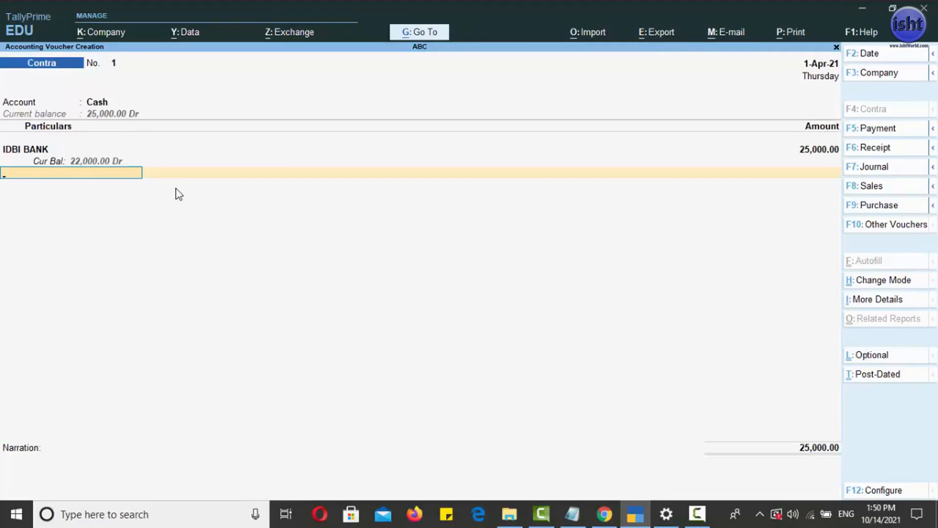
- End the particulars, enter the narration "CASH WITHDRAWAL FROM IDBI BANK", and save the contra voucher before leaving voucher entry
key(Return)
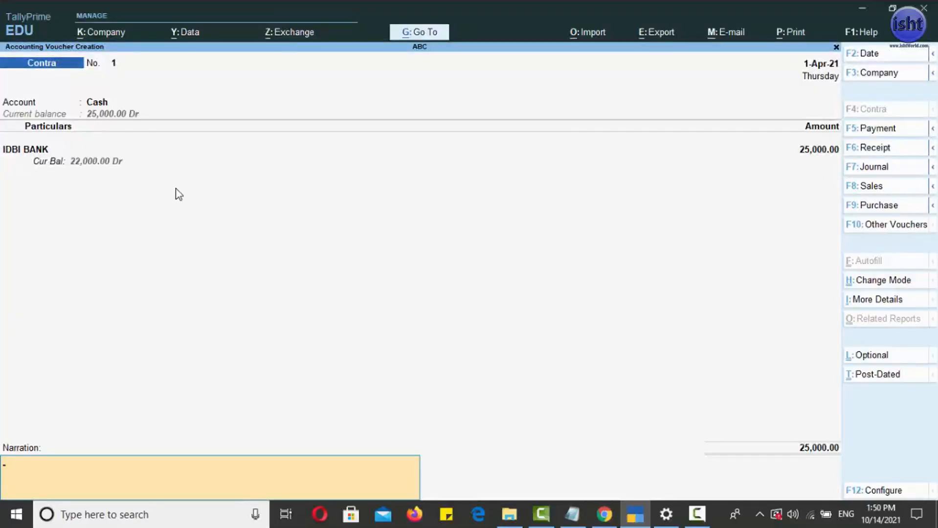
text(CASH WITHDRAWAL FROM IDBI BANK)
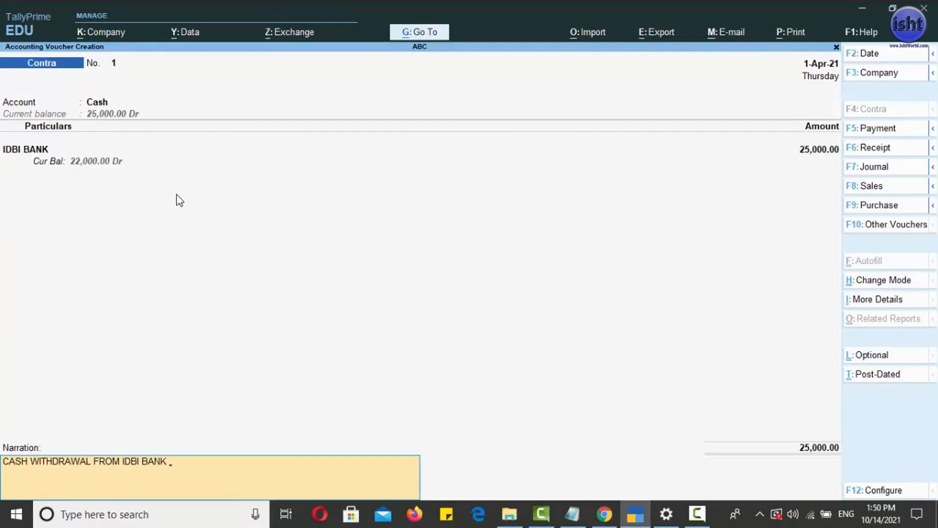
key(Return)
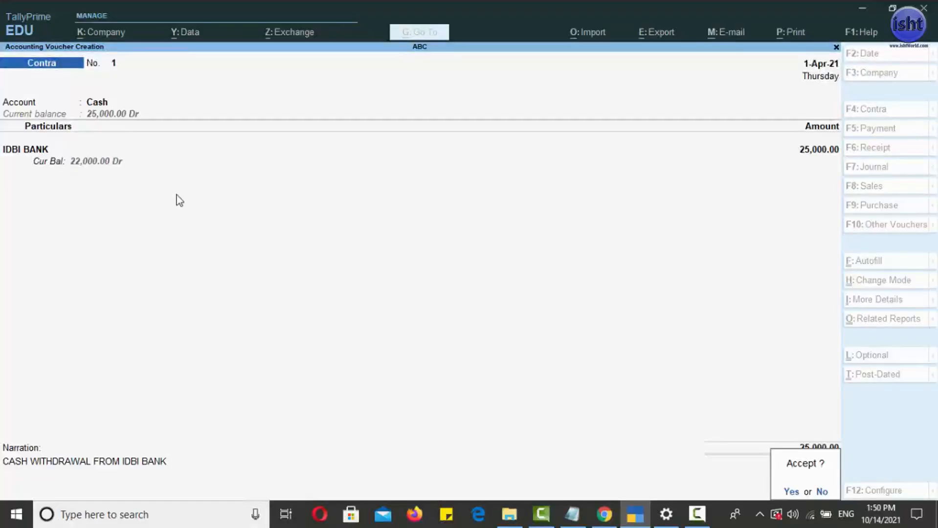
key(Return)
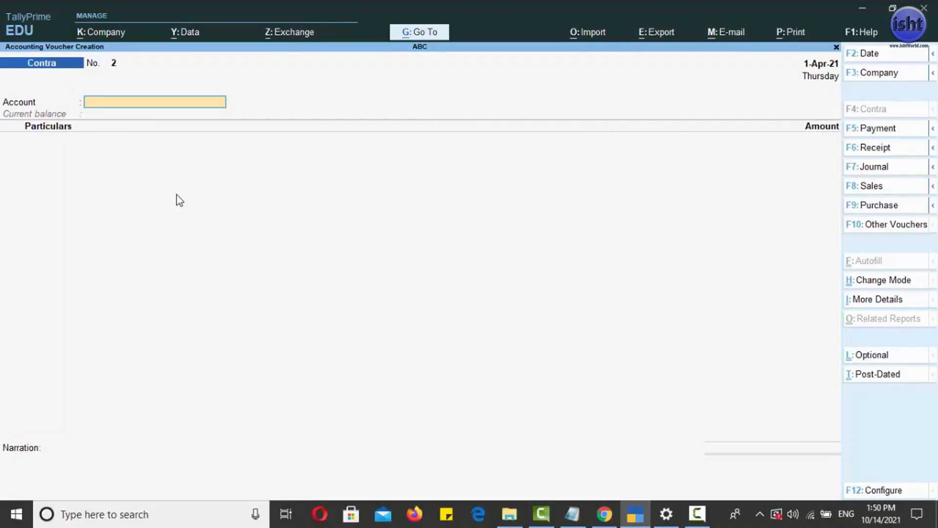
key(Escape)
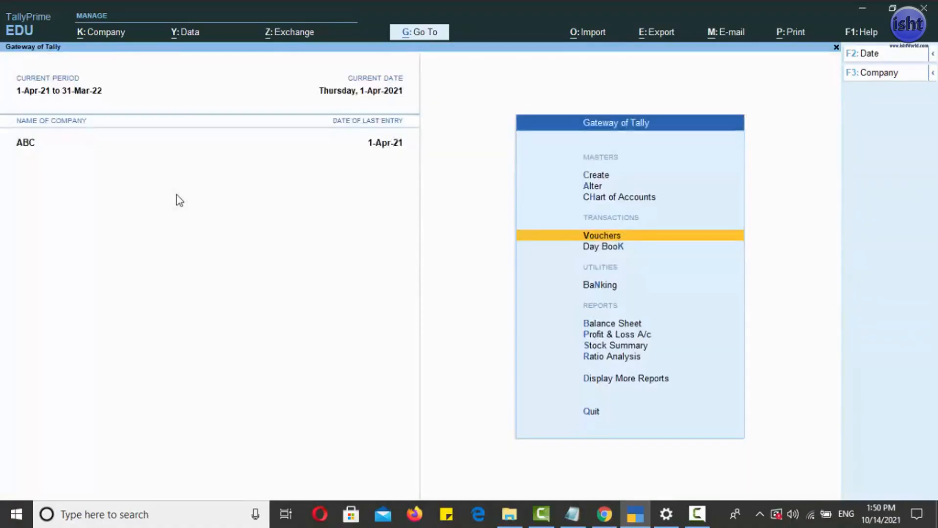
- Display the company's Trial Balance report
key(Down)
key(Down)
key(Down)
key(Down)
key(Down)
key(Down)
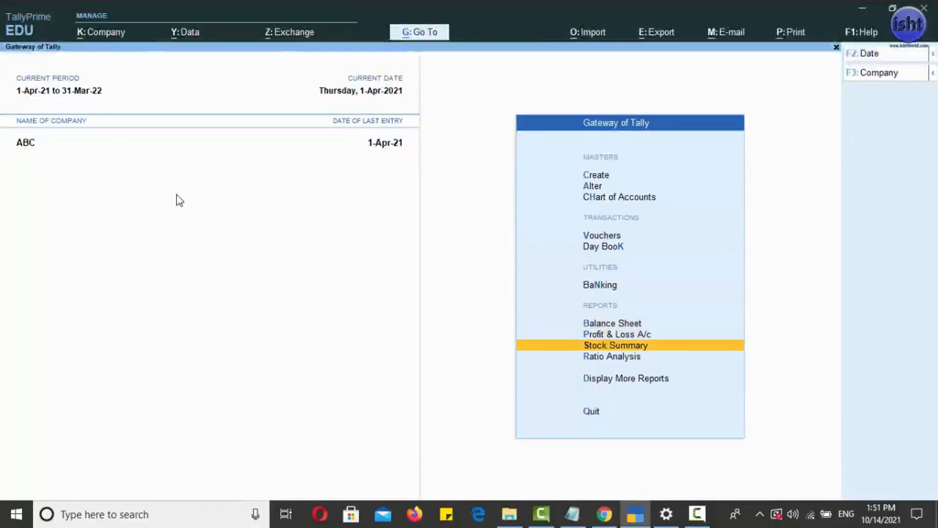
key(Down)
key(Return)
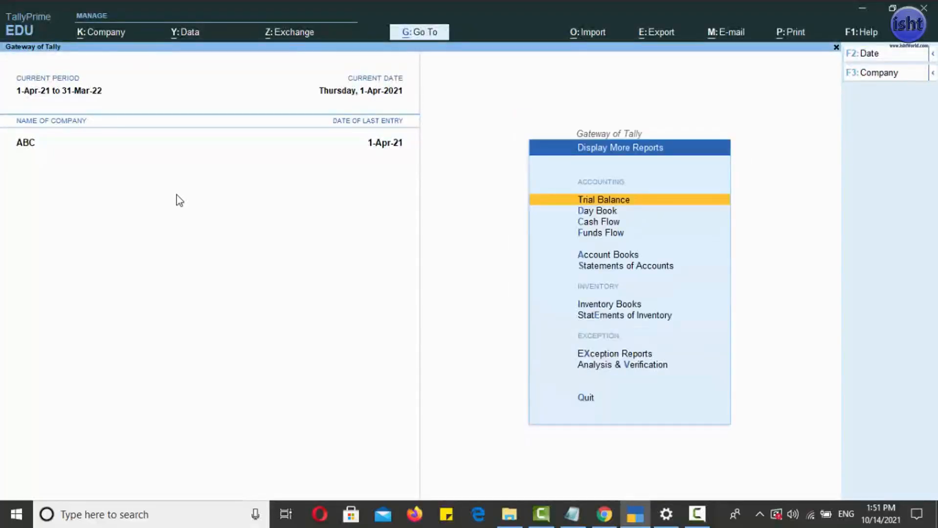
key(Return)
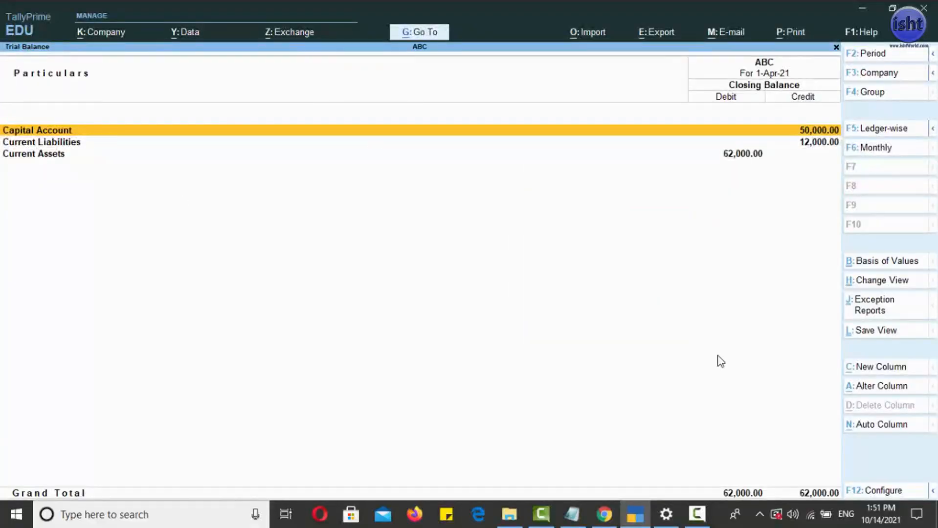
- Drill down from Current Assets in the trial balance to the ledgers of the Cash-in-Hand group
key(Down)
key(Down)
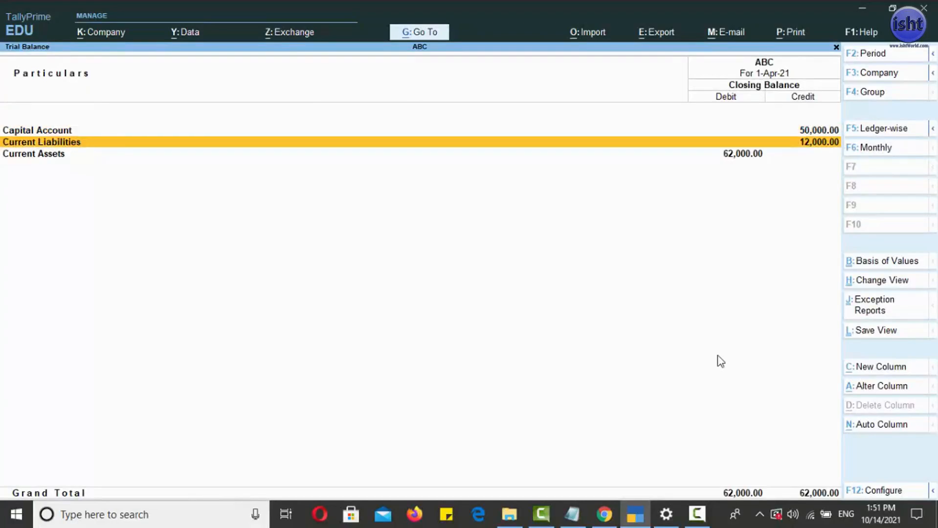
key(Return)
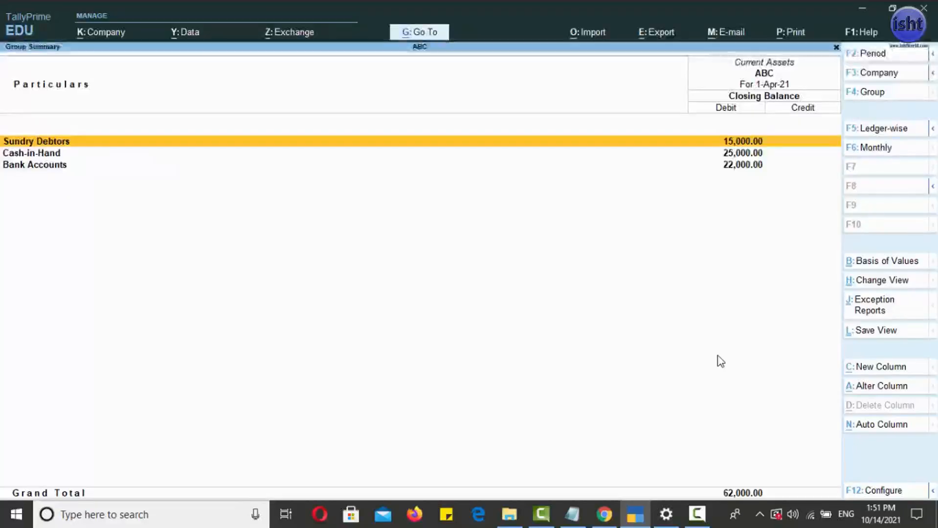
key(Down)
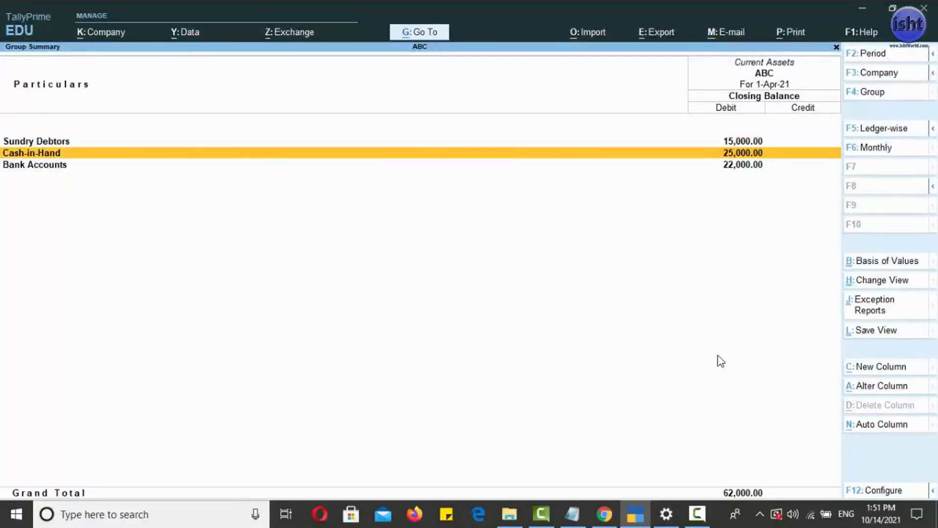
key(Down)
key(Up)
key(Return)
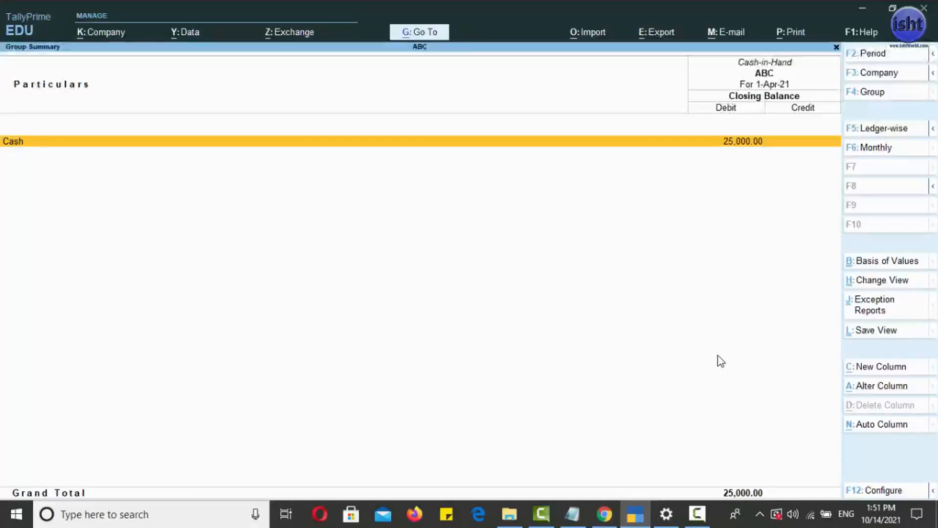
- Examine the ledgers of the Bank Accounts group under Current Assets, and close the trial balance
key(Escape)
key(Down)
key(Return)
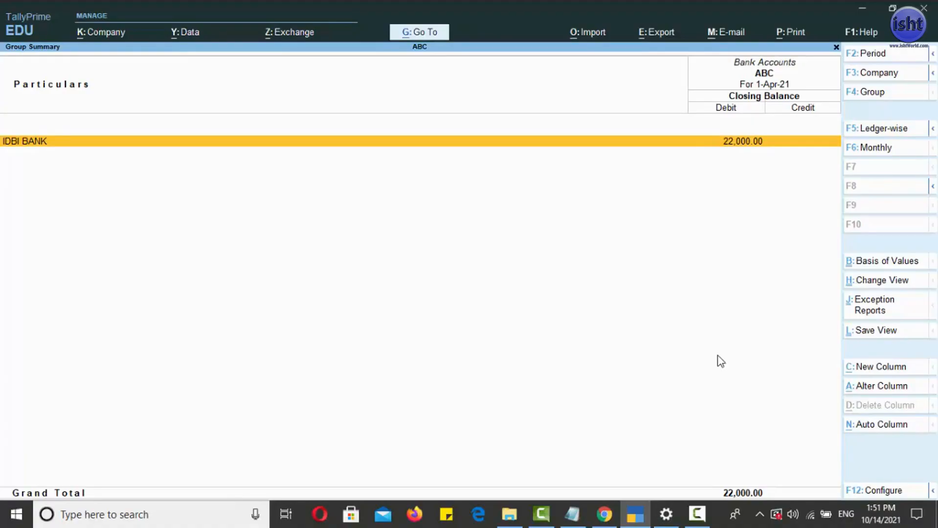
key(Escape)
key(Escape)
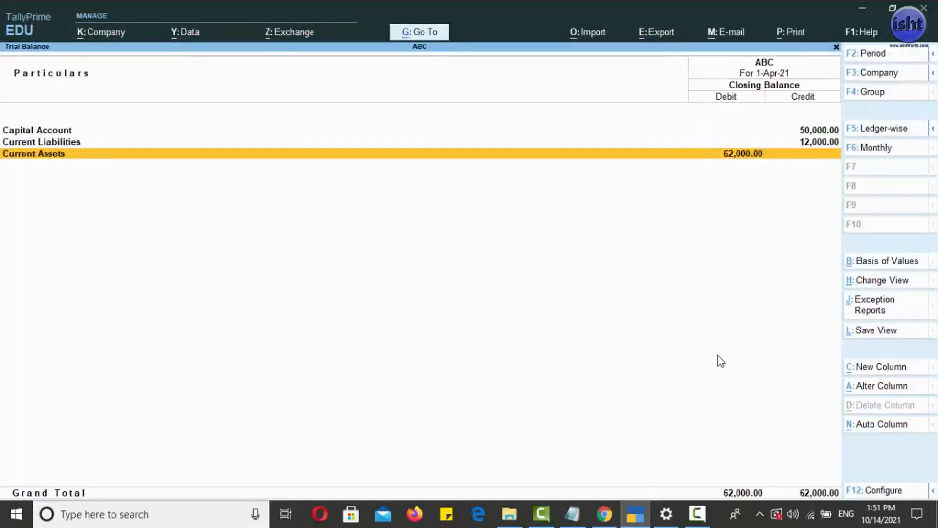
key(Escape)
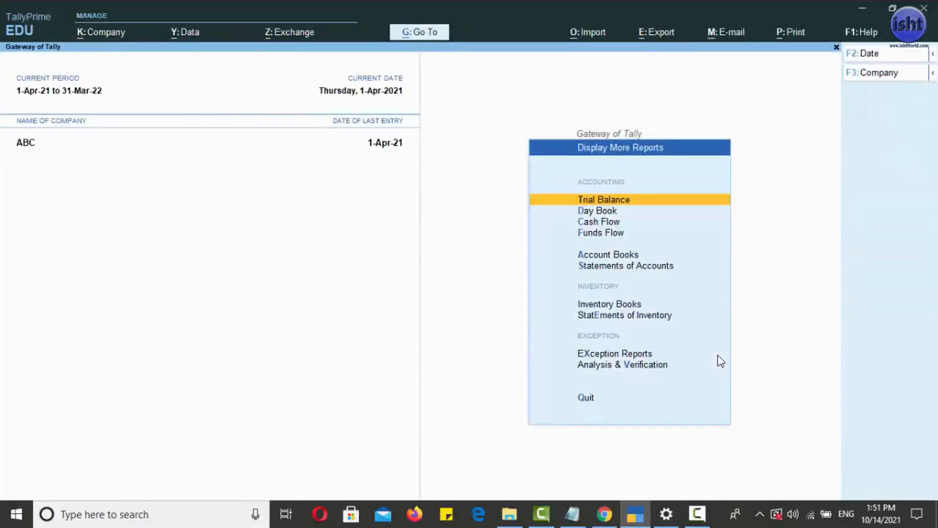